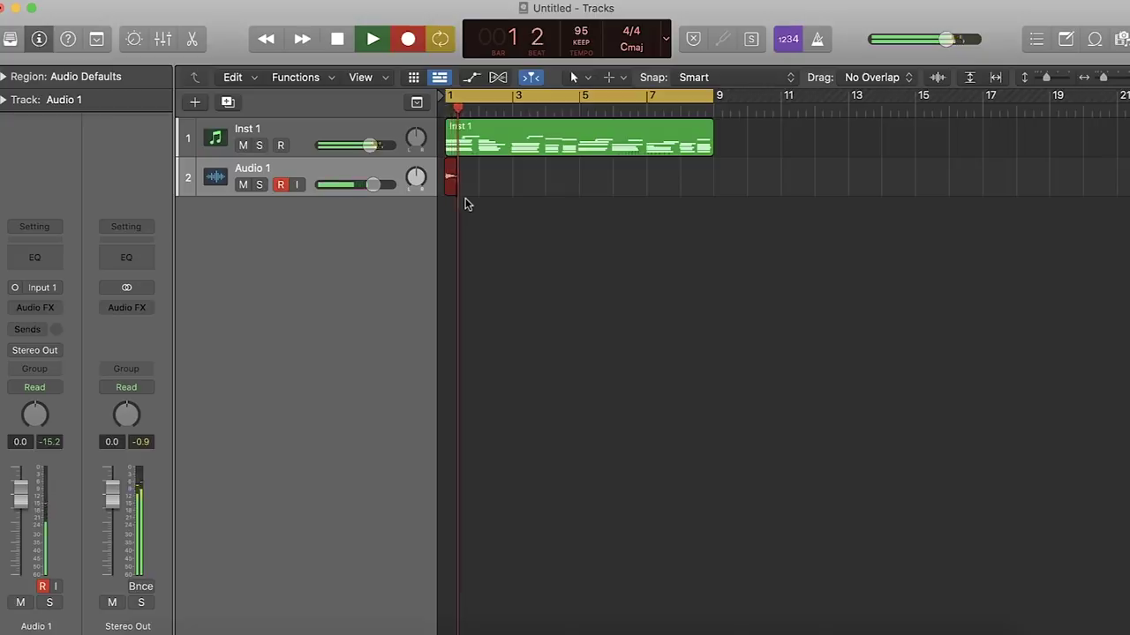
- Stop the recording and insert a mono-to-stereo Stereo Spread effect on the Audio 1 track
key(space)
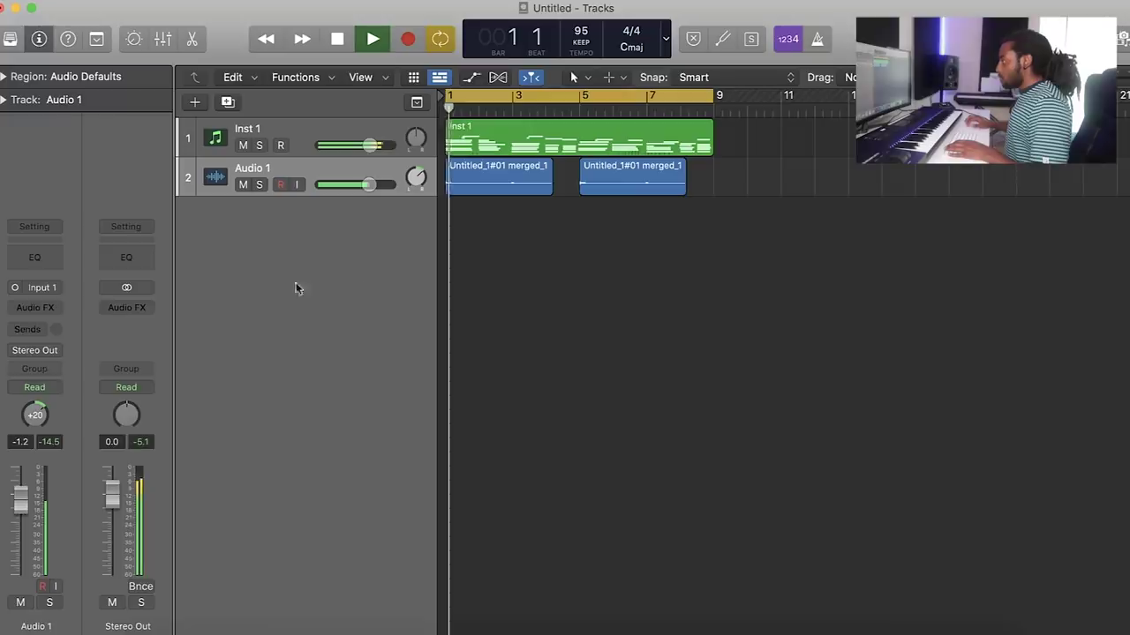
click(44, 305)
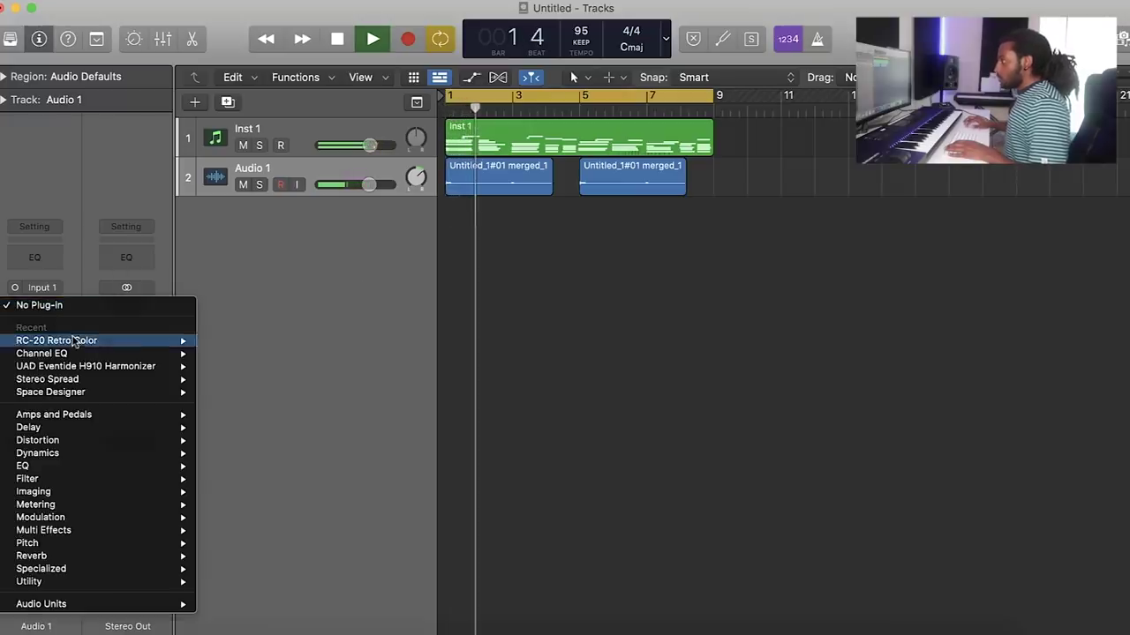
mouse_move(77, 379)
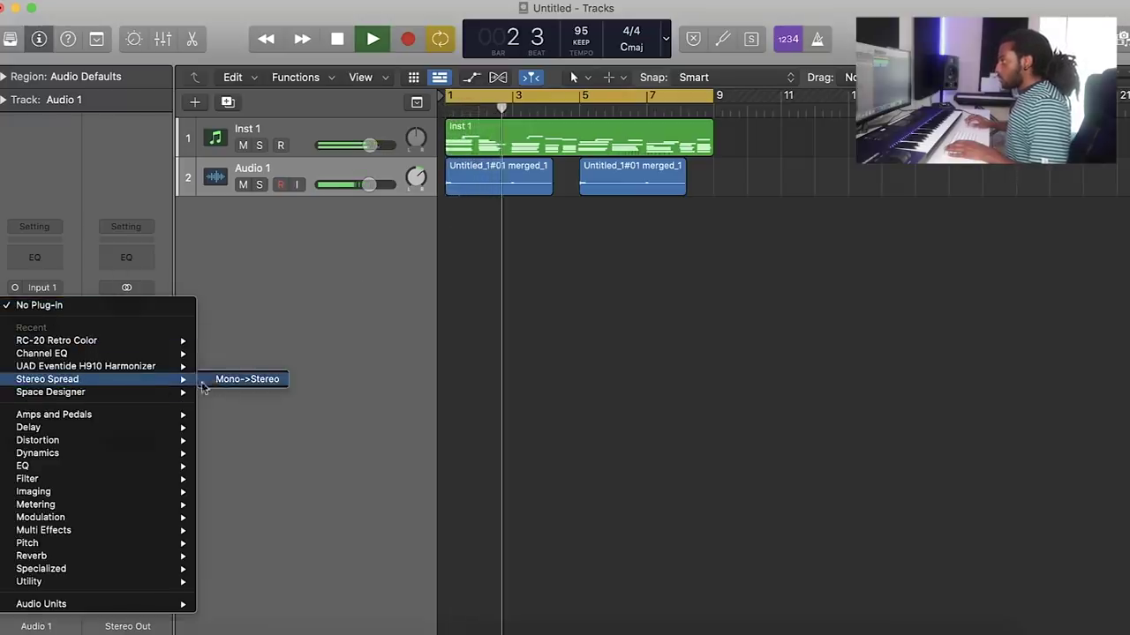
click(236, 380)
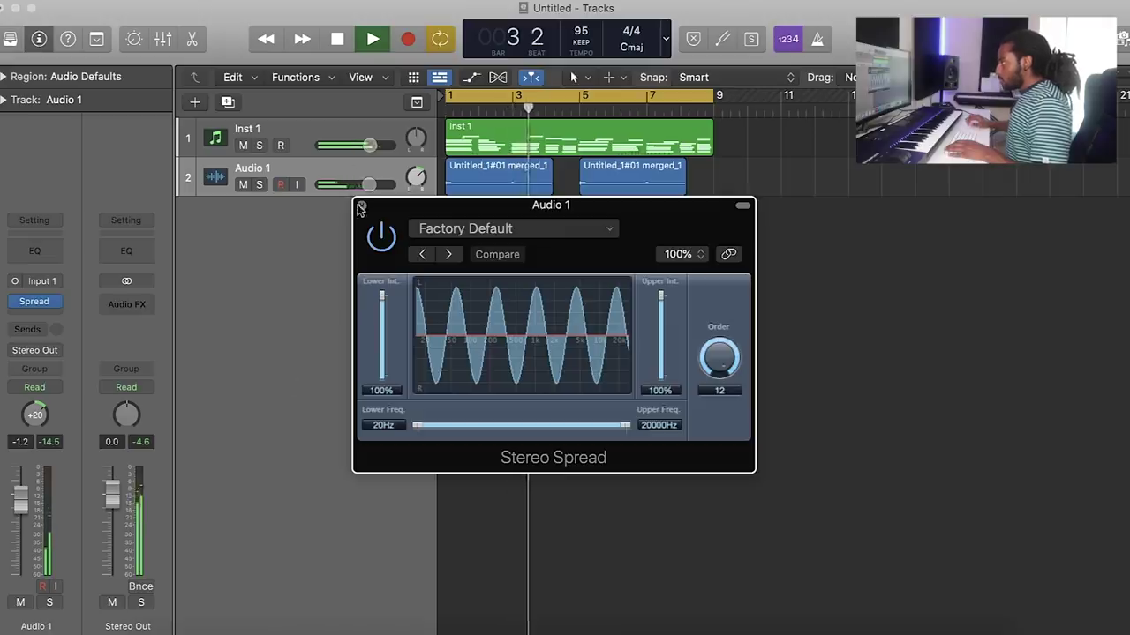
click(361, 205)
- Add a Stereo Delay after Stereo Spread on the Audio 1 track, keeping its factory default settings
click(36, 305)
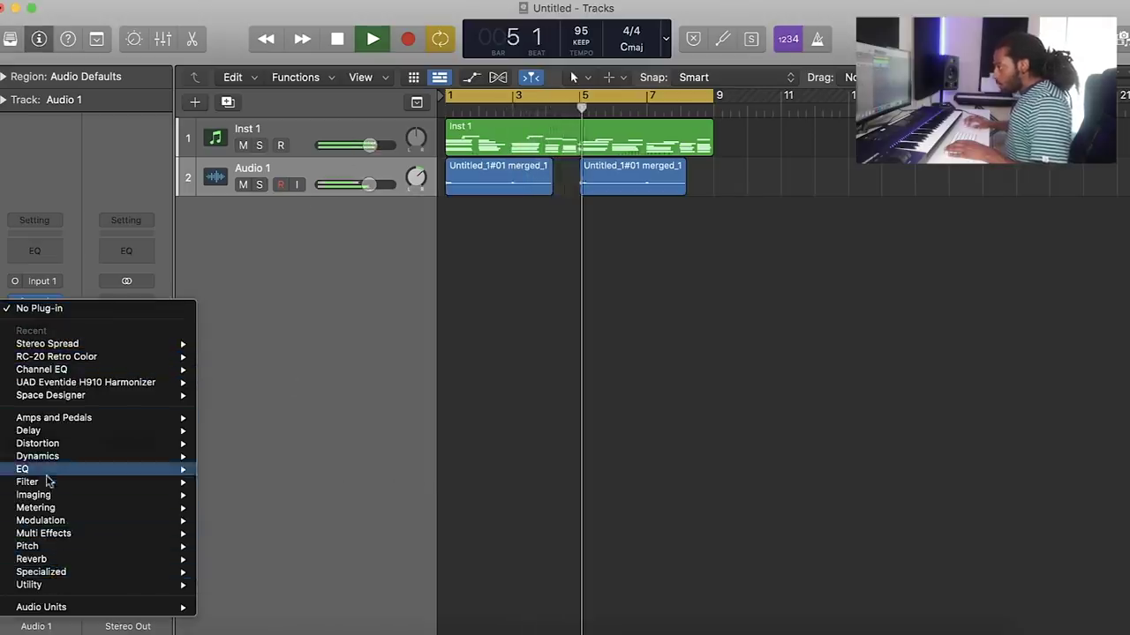
mouse_move(35, 430)
mouse_move(265, 469)
click(357, 470)
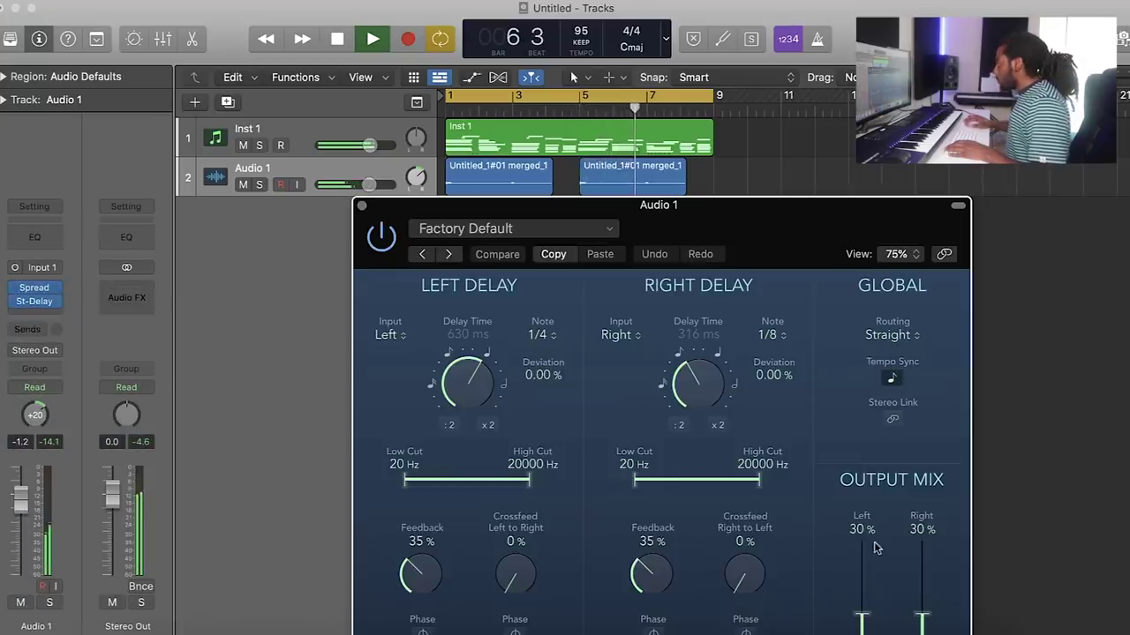
drag(854, 210, 854, 13)
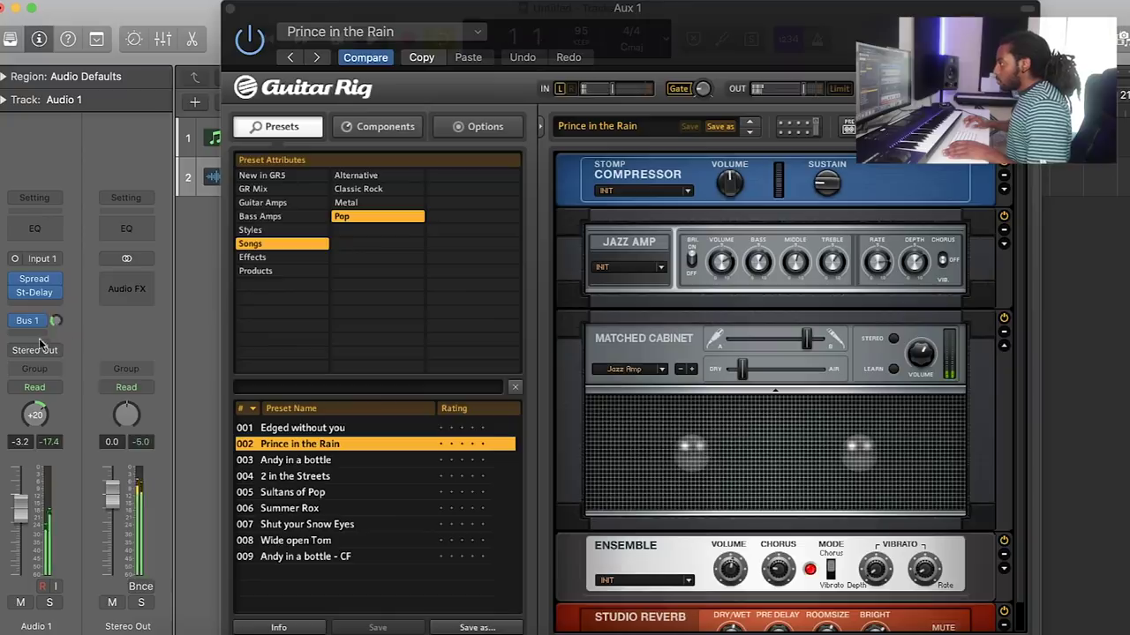
- Send Audio 1 to Bus 2 and insert a stereo Space Designer reverb on the Aux 2 channel
click(40, 340)
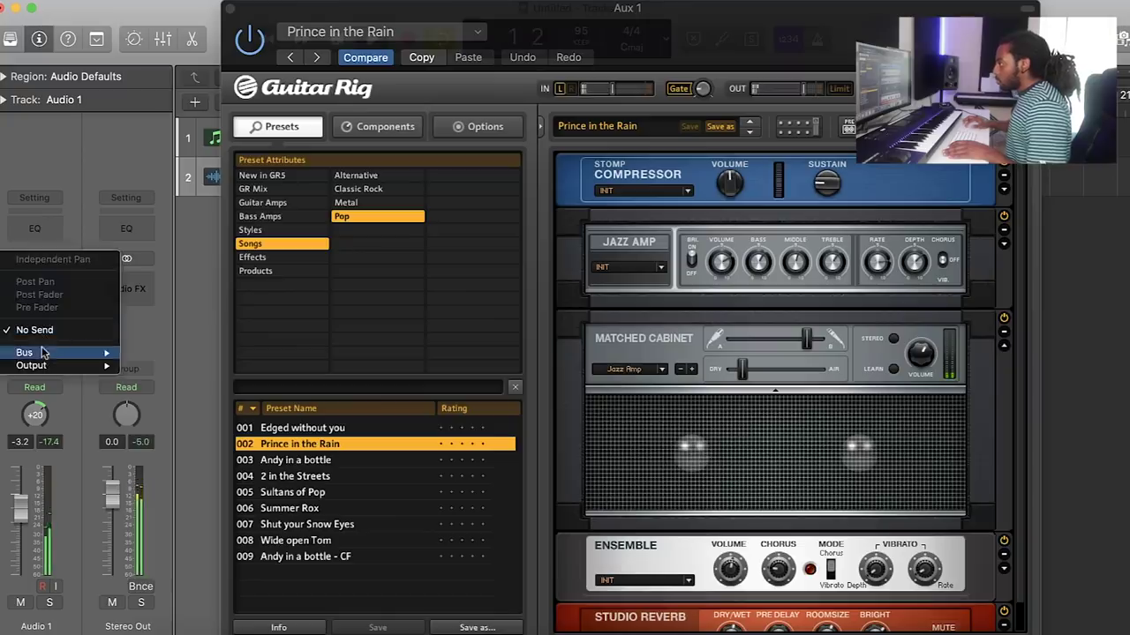
mouse_move(44, 353)
click(164, 139)
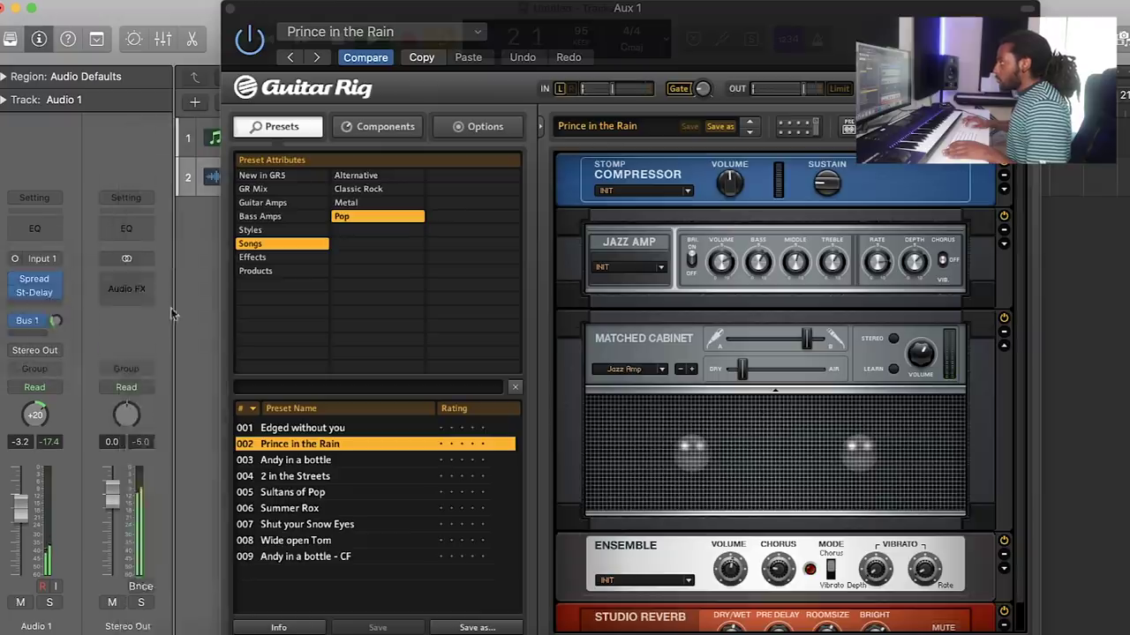
click(137, 263)
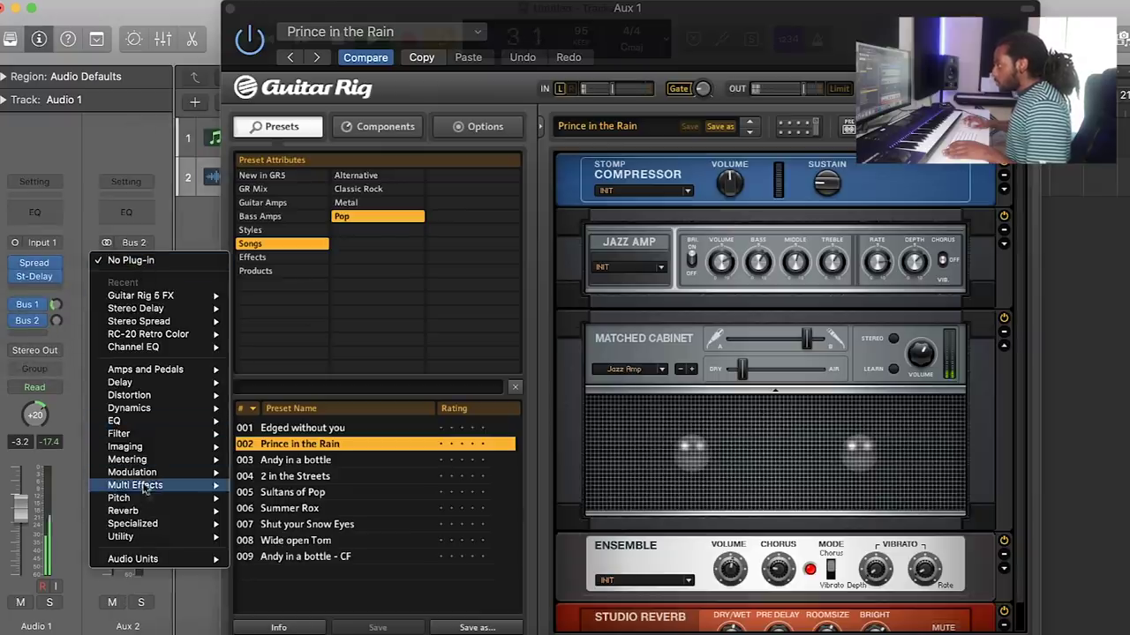
mouse_move(141, 511)
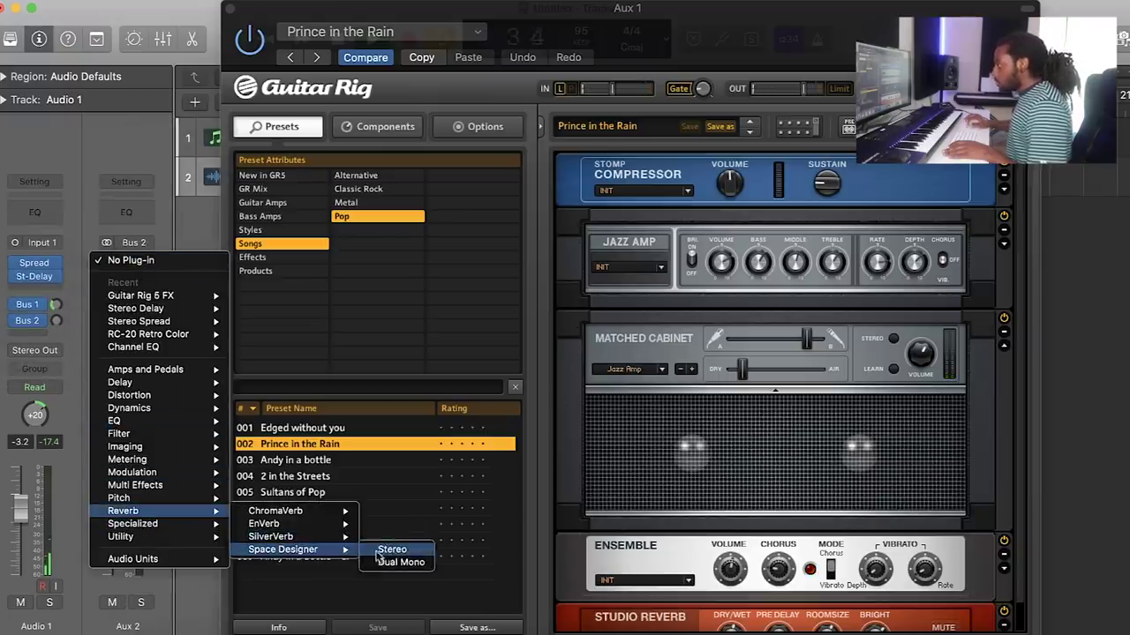
click(377, 551)
click(360, 210)
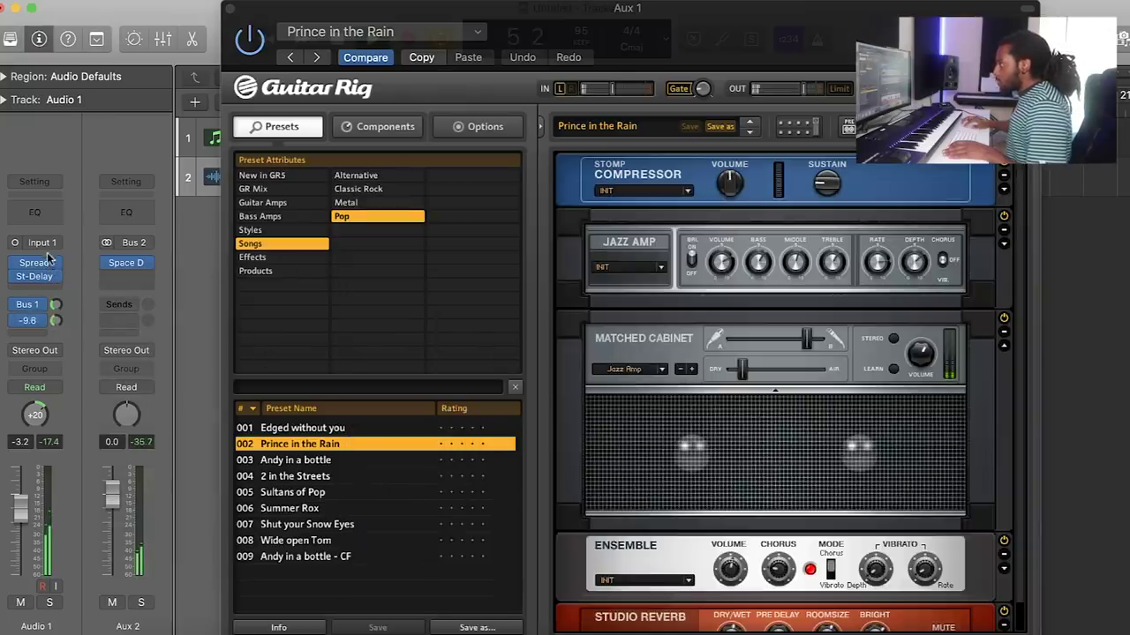
- Close the Guitar Rig effect and slightly raise the volumes of Audio 1 and Inst 1
click(228, 8)
mouse_move(364, 183)
mouse_down()
mouse_move(415, 173)
mouse_move(372, 184)
mouse_up()
drag(370, 145, 373, 145)
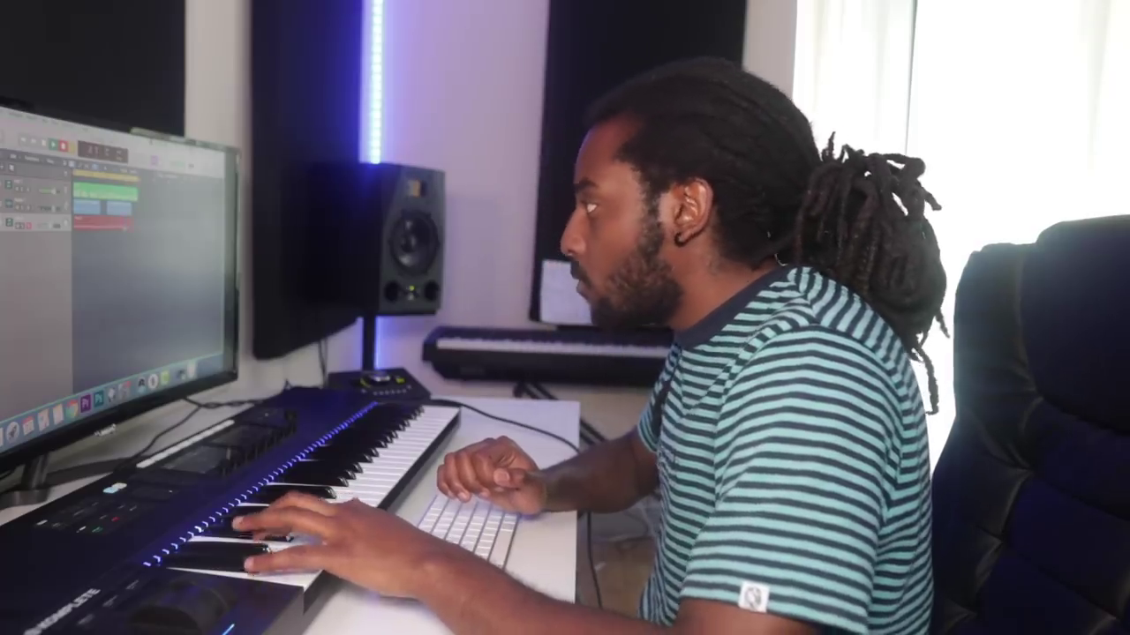
- Open the Inst 2 region in the Piano Roll and adjust the last short note in bar 8
key(e)
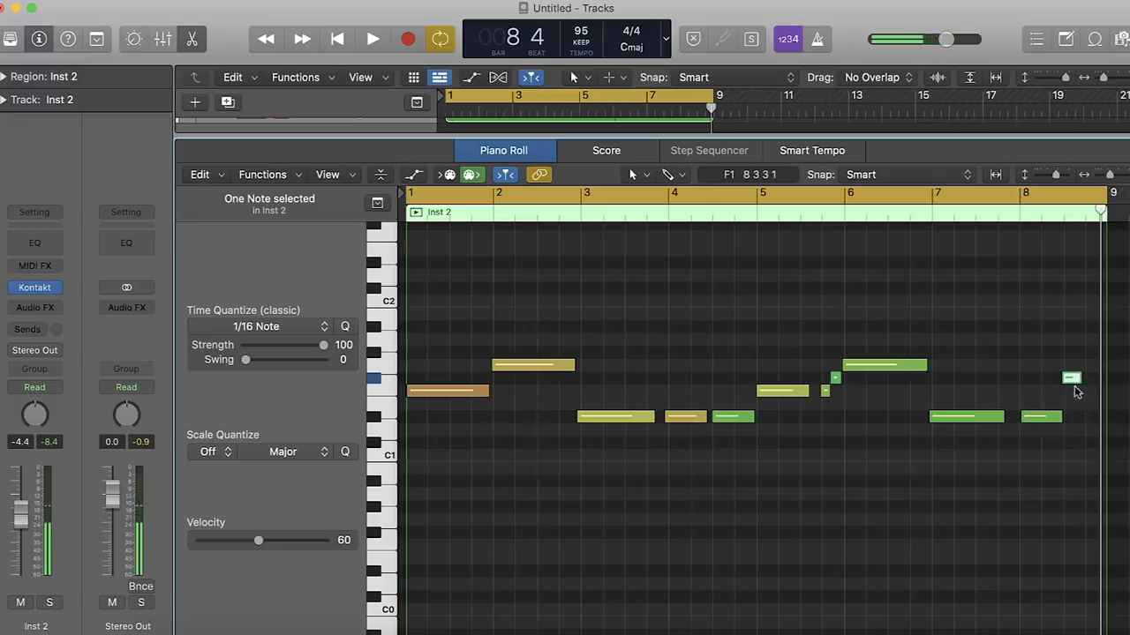
mouse_move(1075, 392)
mouse_down()
mouse_move(1075, 433)
mouse_move(1075, 394)
mouse_up()
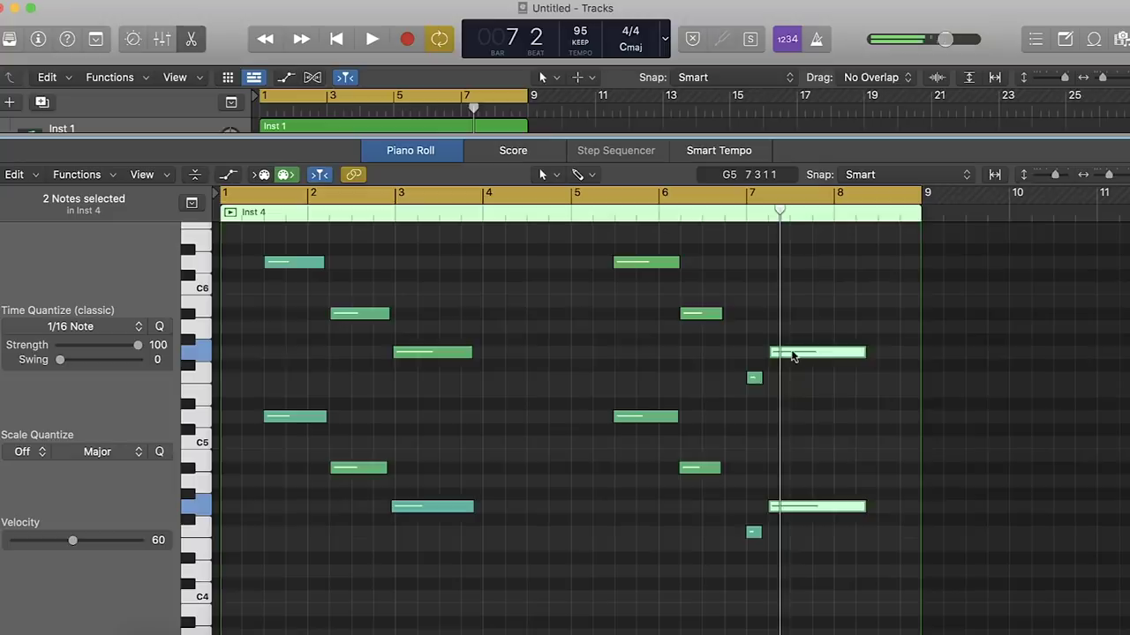
- Move the two selected G notes in bar 7 of Inst 4 slightly earlier and play back the result
drag(792, 356, 782, 356)
key(space)
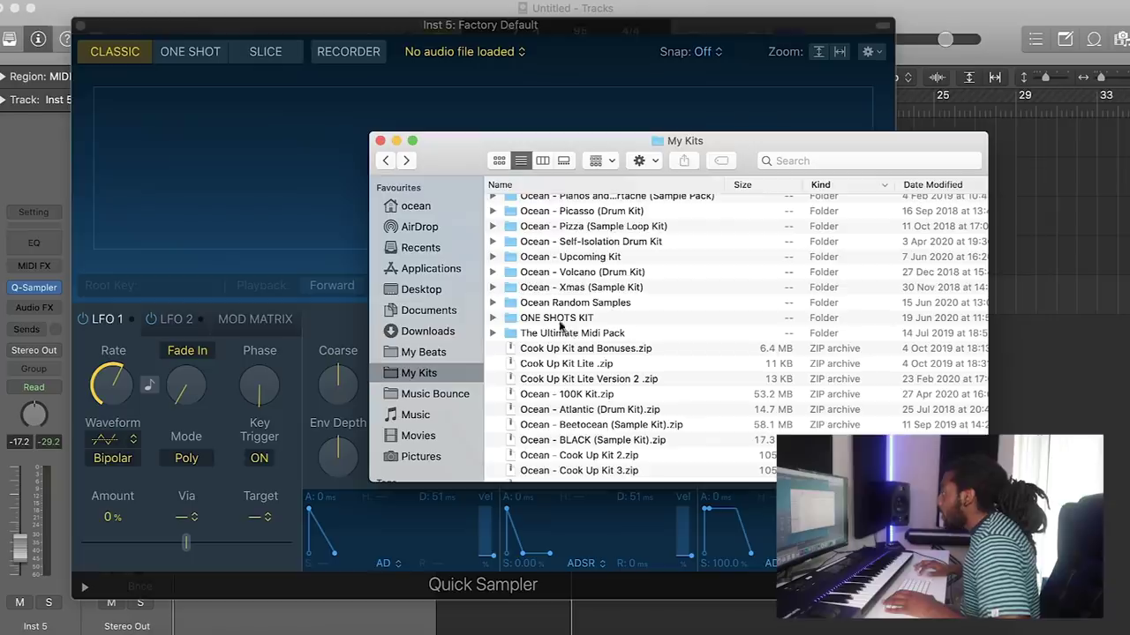
- Audition the samples in the Bells folder of ONE SHOTS KIT and load BELL 16.wav into Quick Sampler
double_click(521, 322)
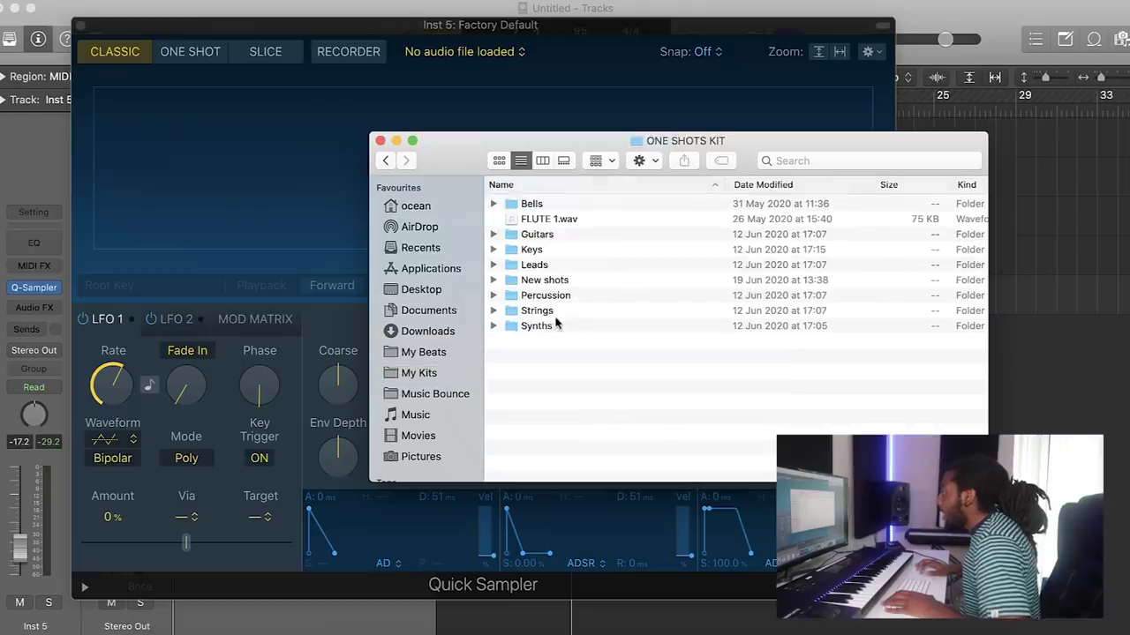
double_click(529, 202)
key(space)
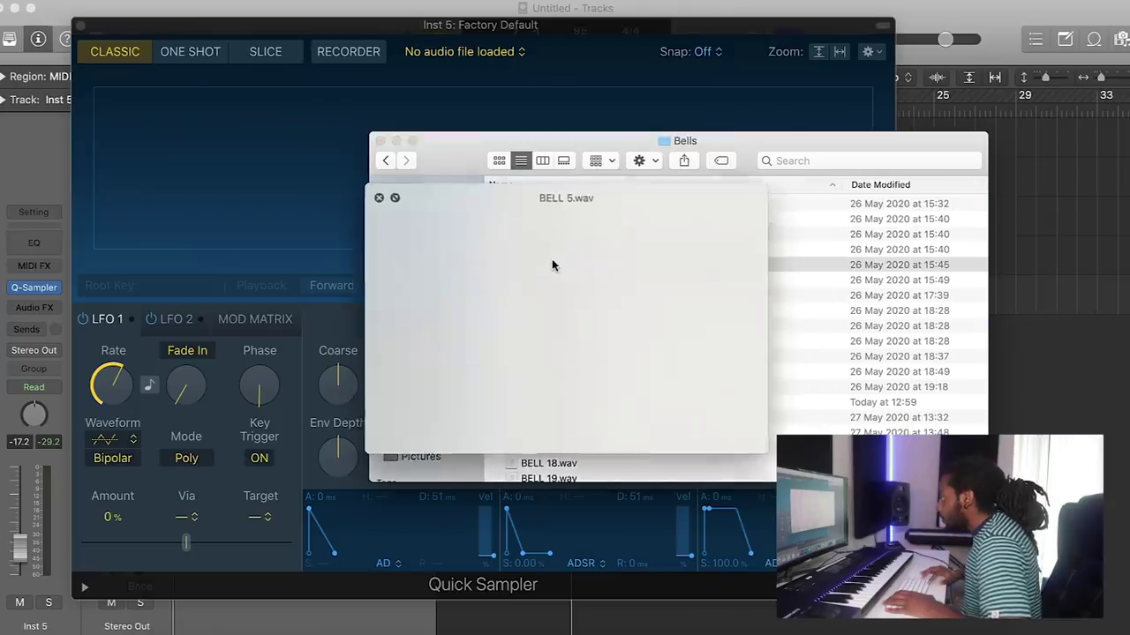
key(Down)
key(Down)
key(Down)
key(Down)
key(Down)
key(Down)
key(Down)
key(Down)
key(Down)
key(Down)
key(Down)
key(space)
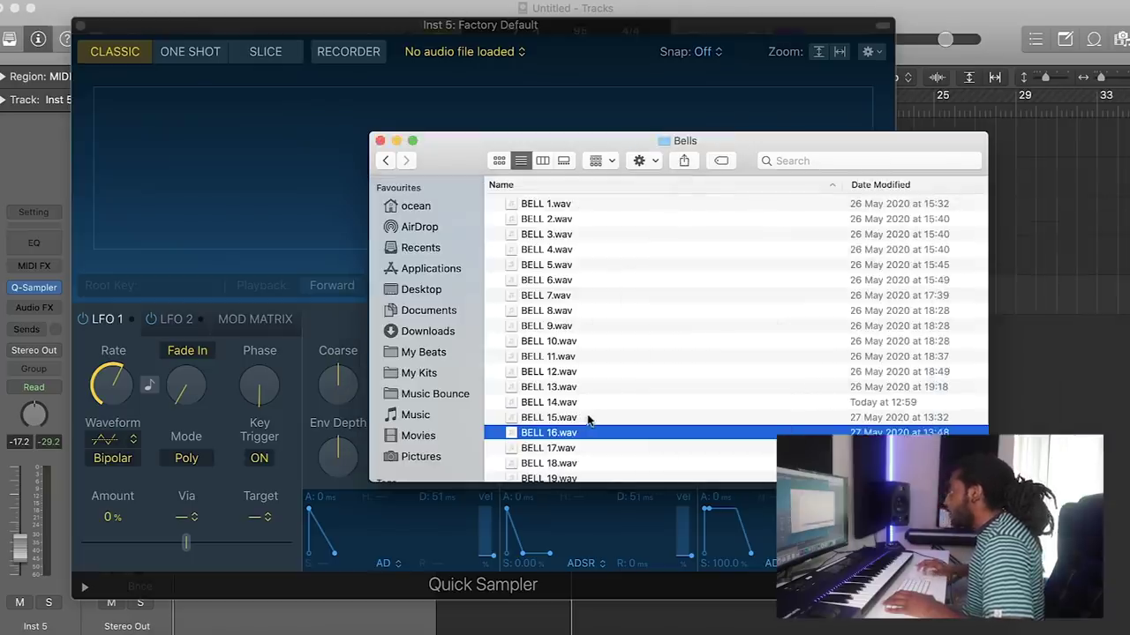
drag(529, 438, 416, 191)
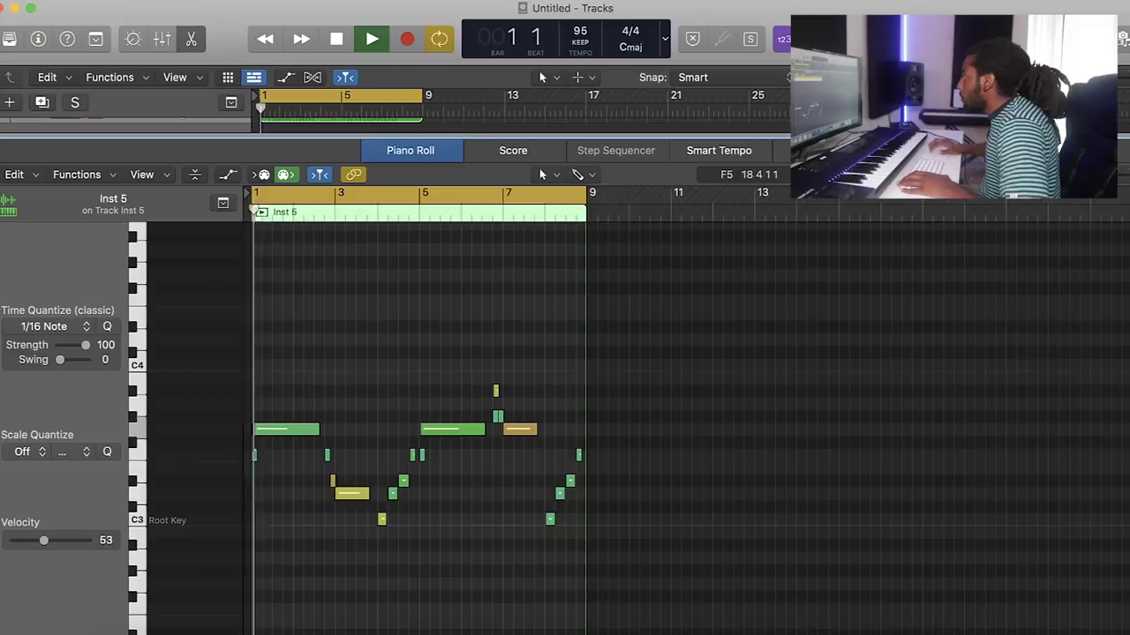
- Raise all the notes of the Inst 5 region by one octave, play them back and close the Piano Roll
key(super+Right)
key(space)
drag(992, 533, 249, 267)
drag(255, 459, 256, 302)
key(space)
click(191, 38)
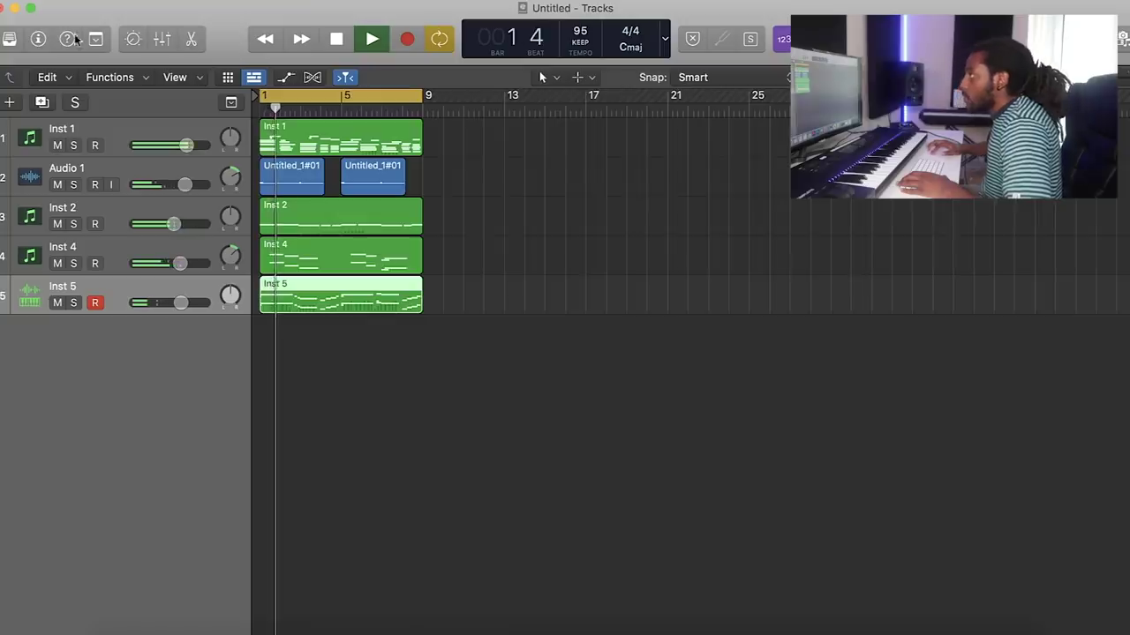
- Show the channel strip of Inst 5 and send the track to the Bus 2 reverb
click(38, 39)
click(27, 332)
mouse_move(27, 350)
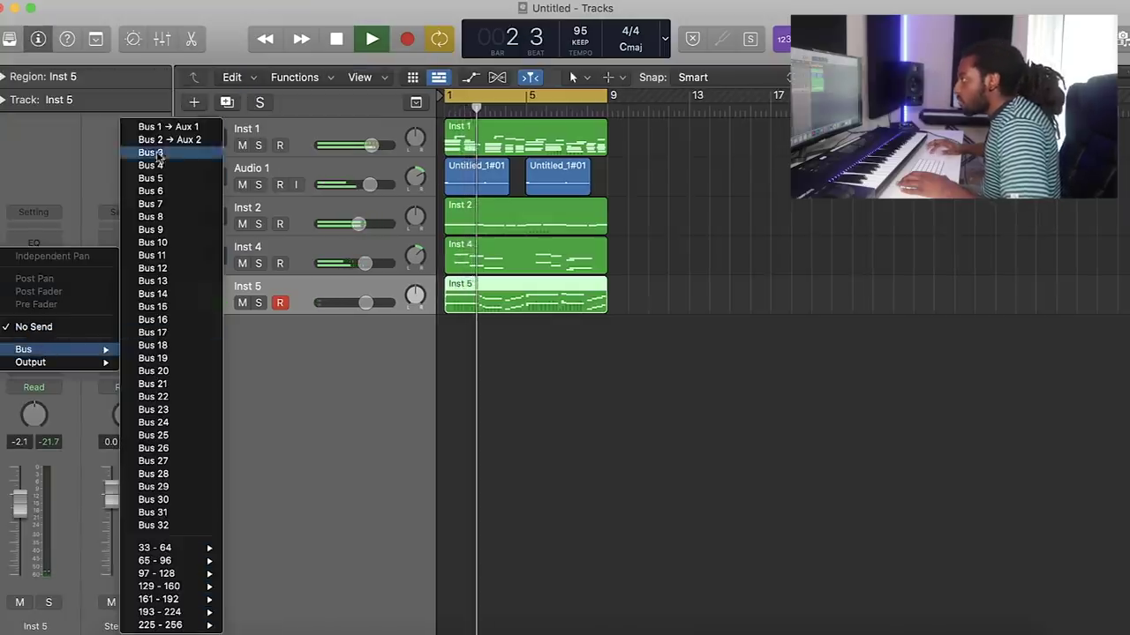
click(157, 139)
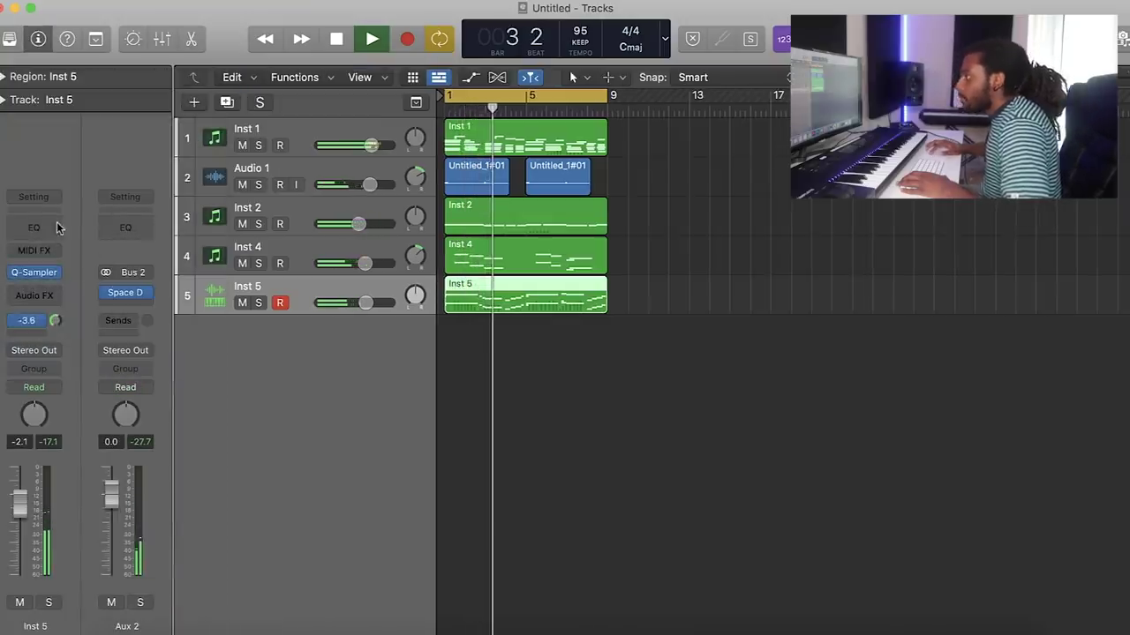
- Lower the Inst 5 volume to about -12.2 dB and pan the track to -34
drag(20, 501, 20, 529)
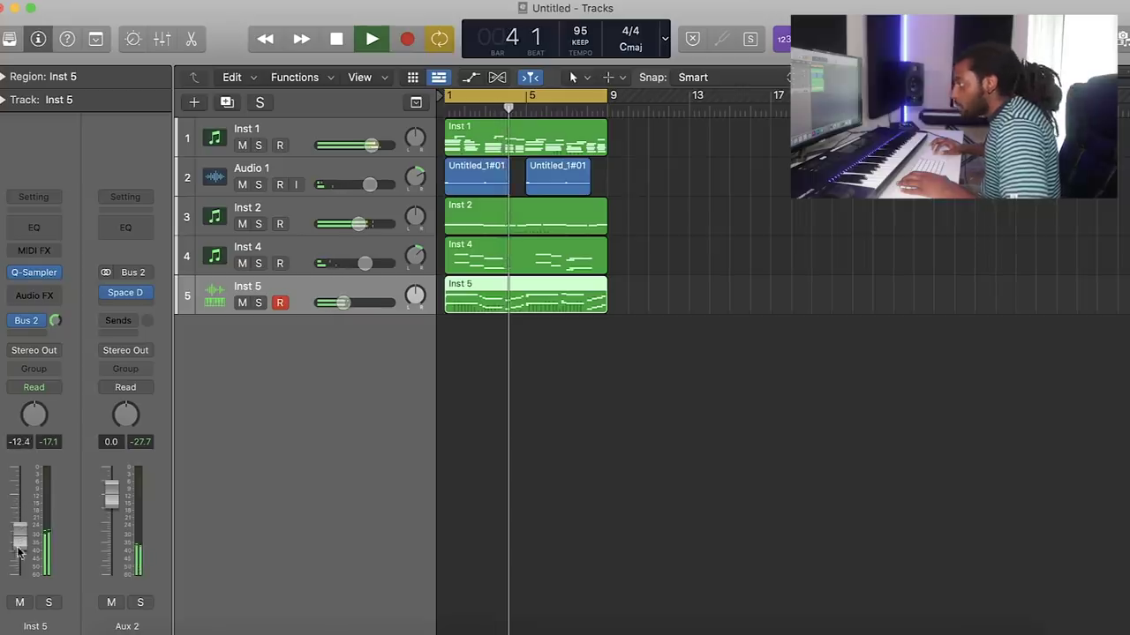
drag(415, 313, 385, 319)
- Insert RC-20 Retro Color on Inst 5 and turn off its Noise module
click(121, 305)
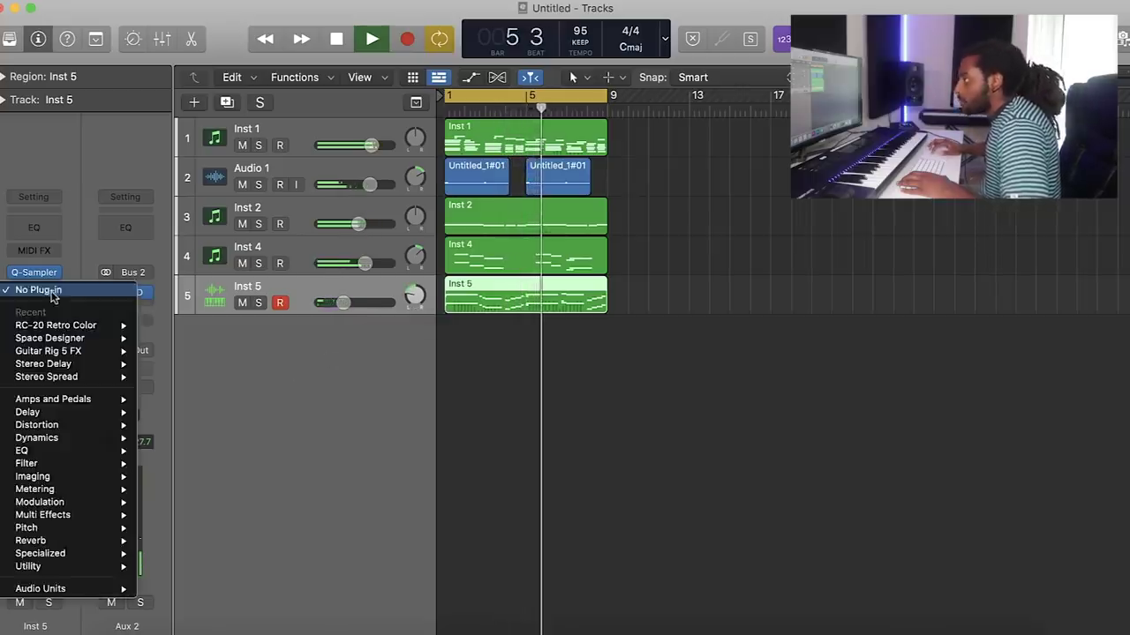
mouse_move(115, 325)
click(168, 326)
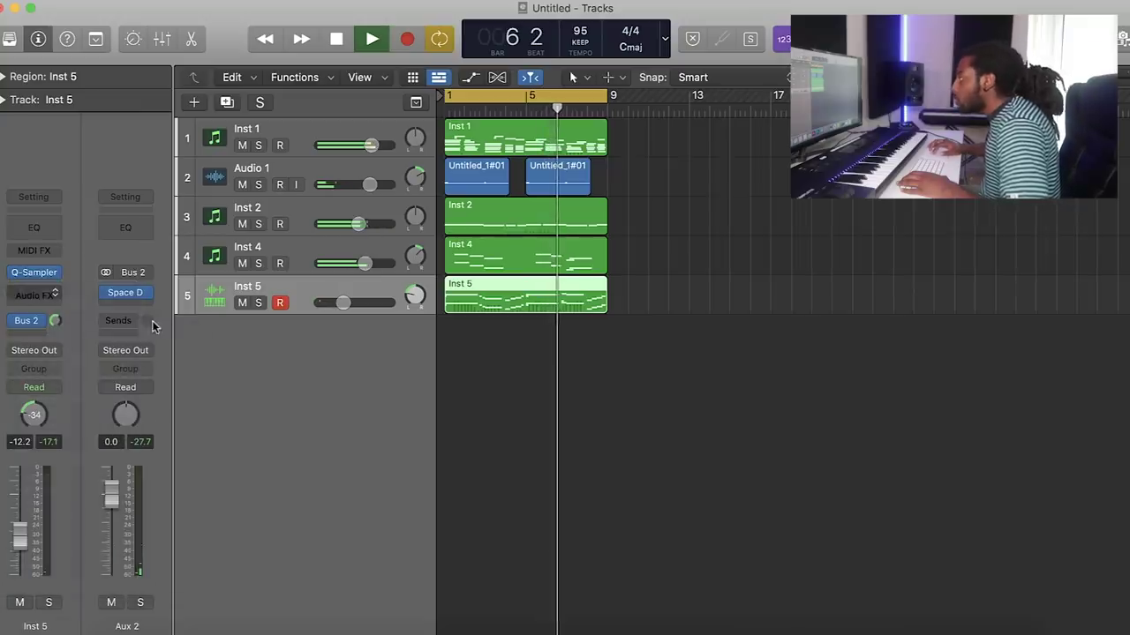
drag(389, 208, 389, 127)
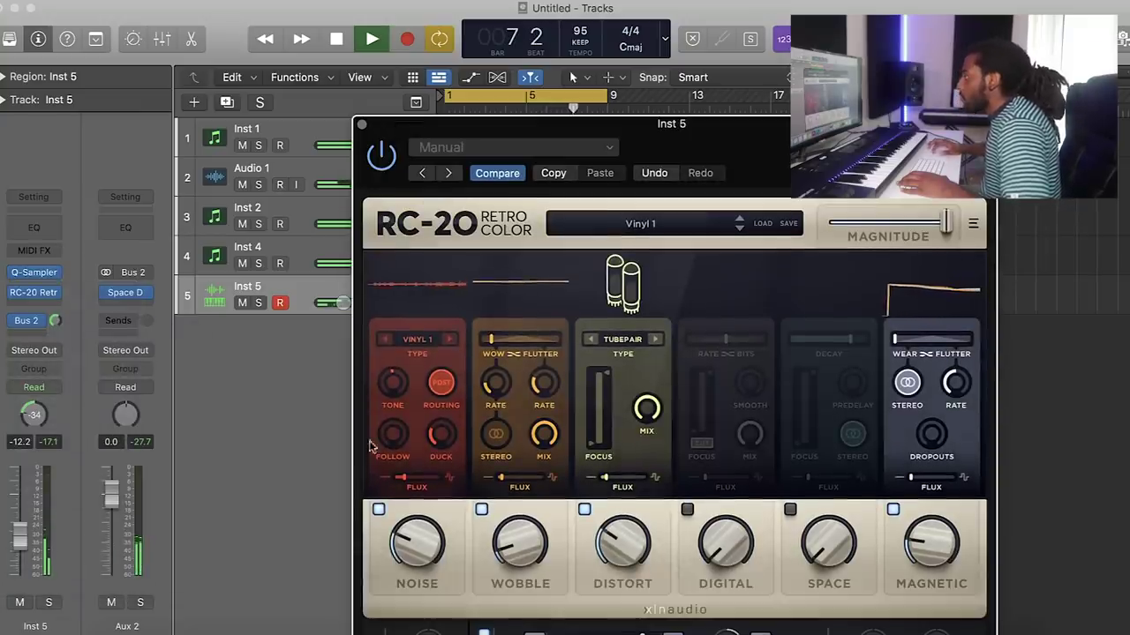
click(378, 510)
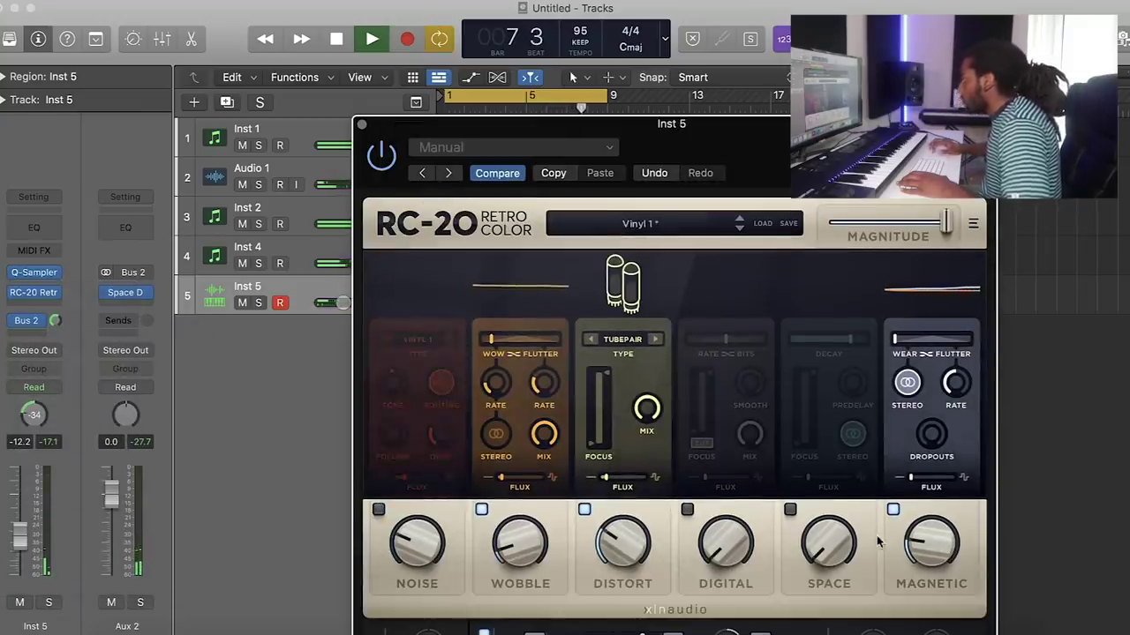
click(360, 125)
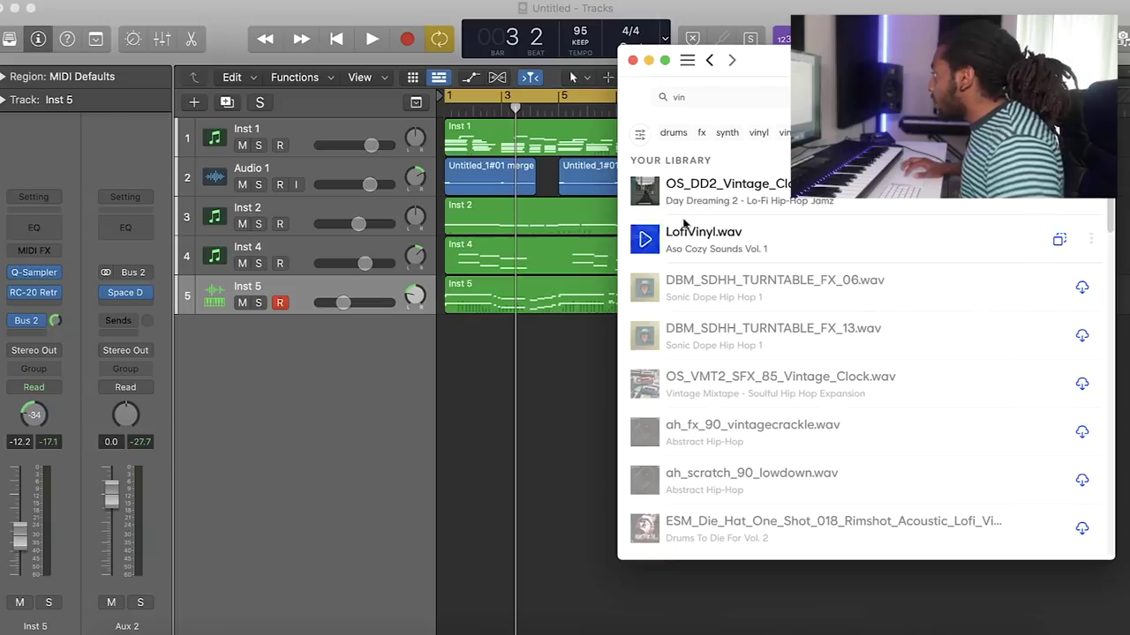
- Add LofiVinyl.wav from Splice at bar 1 on a new track at reduced volume, and repeat the region once
drag(684, 228, 450, 344)
key(space)
drag(372, 342, 344, 342)
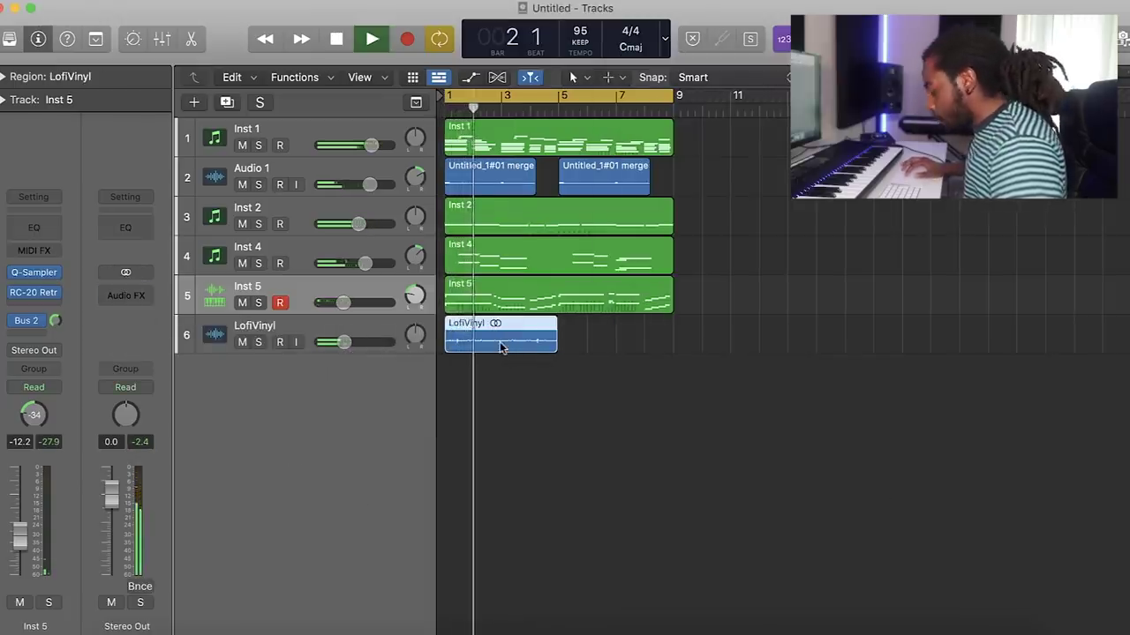
key(super+r)
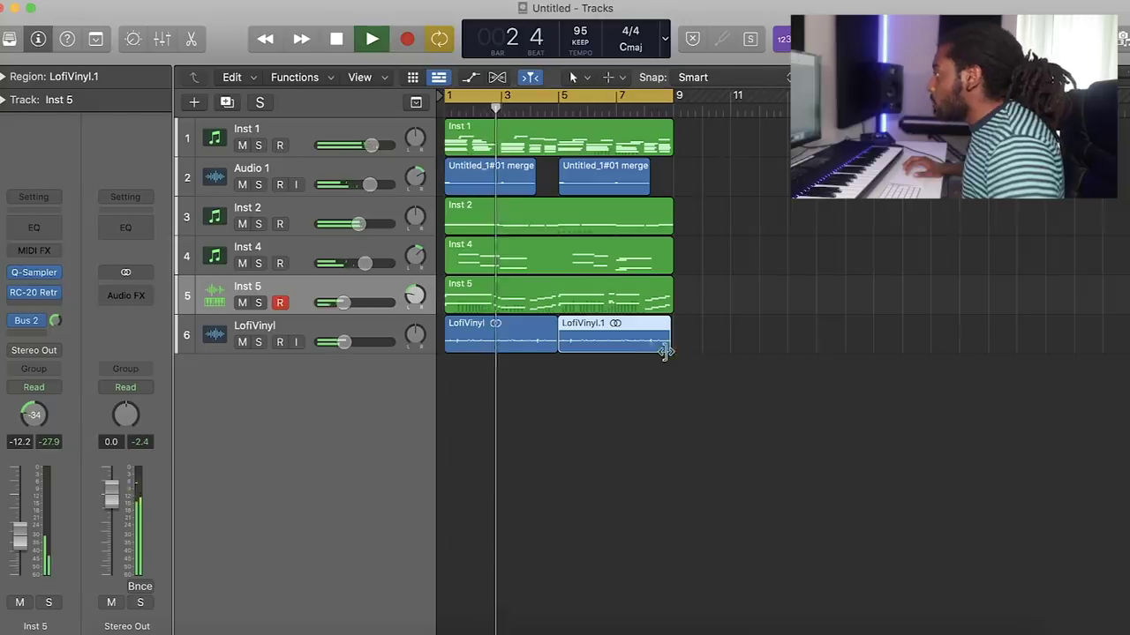
- Place the ESM_14_Pirate_Camp ambience sample from Splice on a new track starting at bar 1
scroll(358, 345, down, 3)
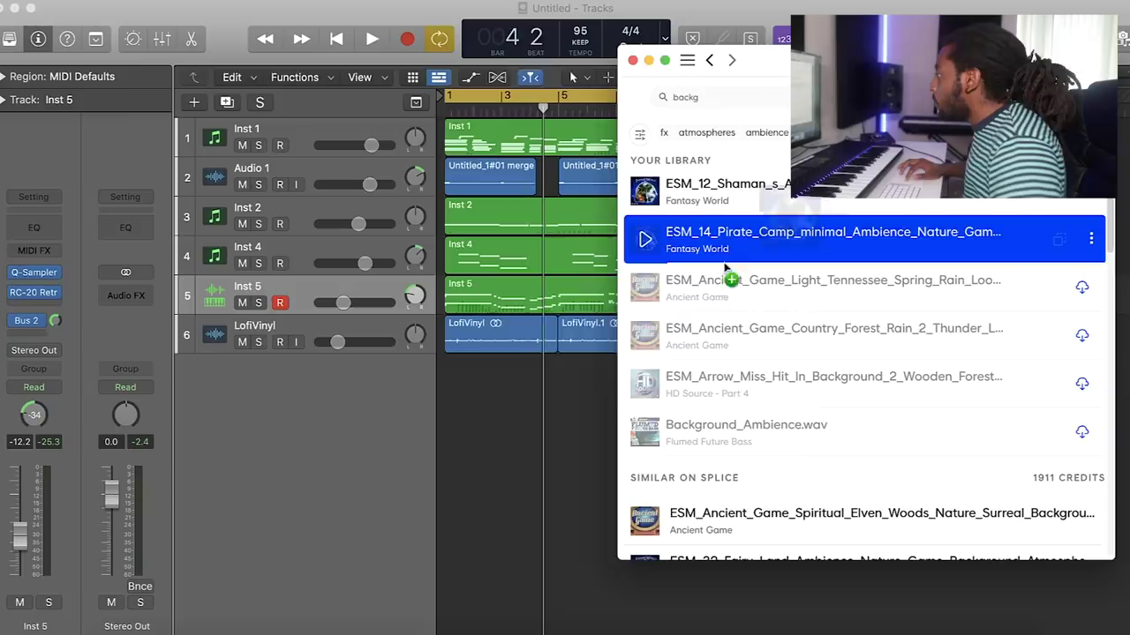
drag(857, 234, 530, 376)
key(Return)
- Play the loop and lower the volumes of the Pirate Camp ambience and LofiVinyl tracks
key(space)
drag(371, 381, 334, 381)
drag(338, 342, 332, 342)
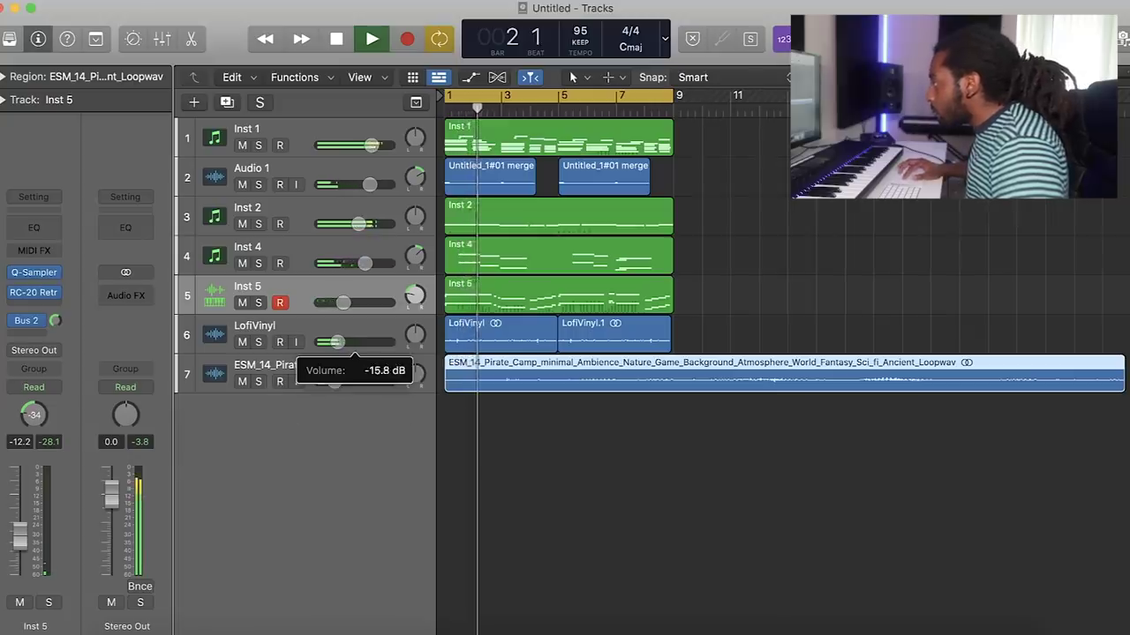
drag(335, 381, 332, 381)
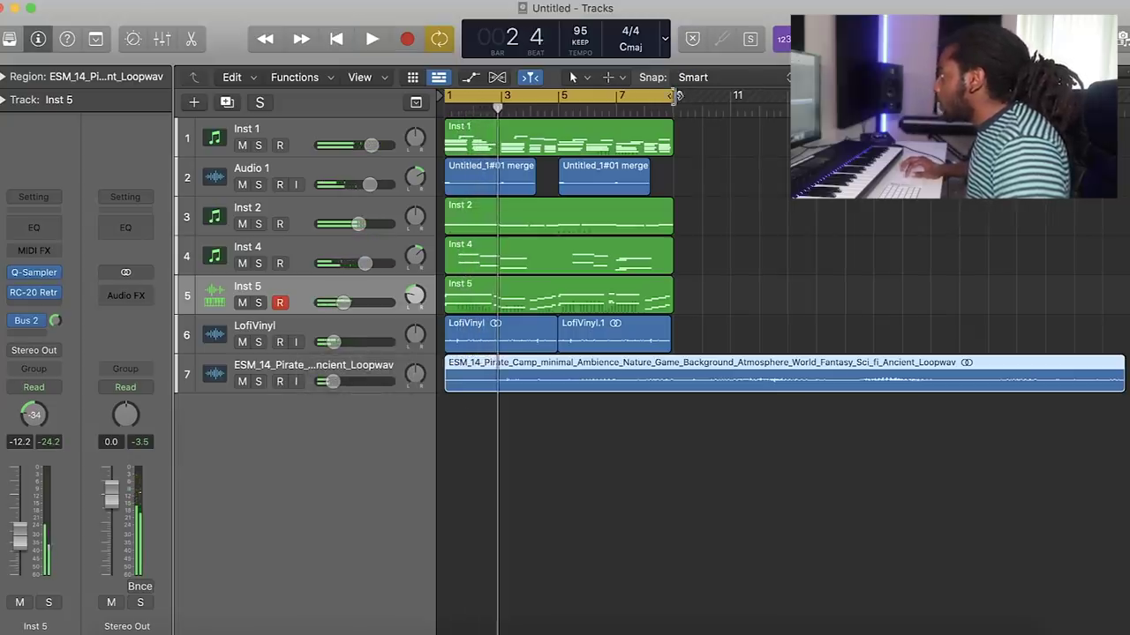
- Split the Pirate Camp region at bar 9, delete the part beyond it and lower the track's volume slightly
key(space)
key(super+t)
key(space)
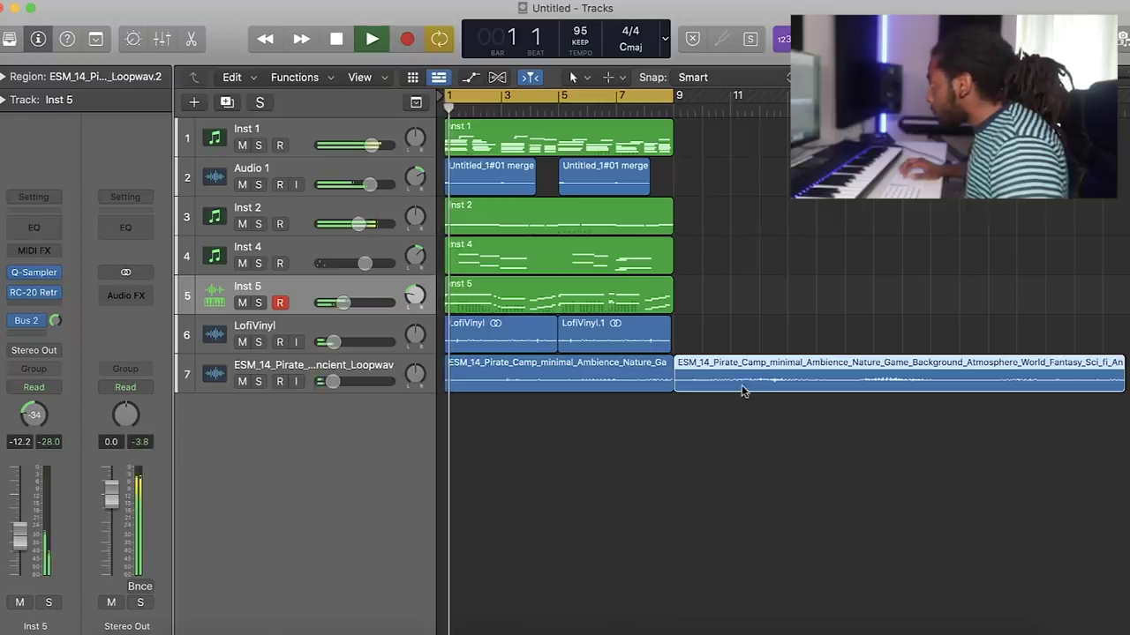
key(Delete)
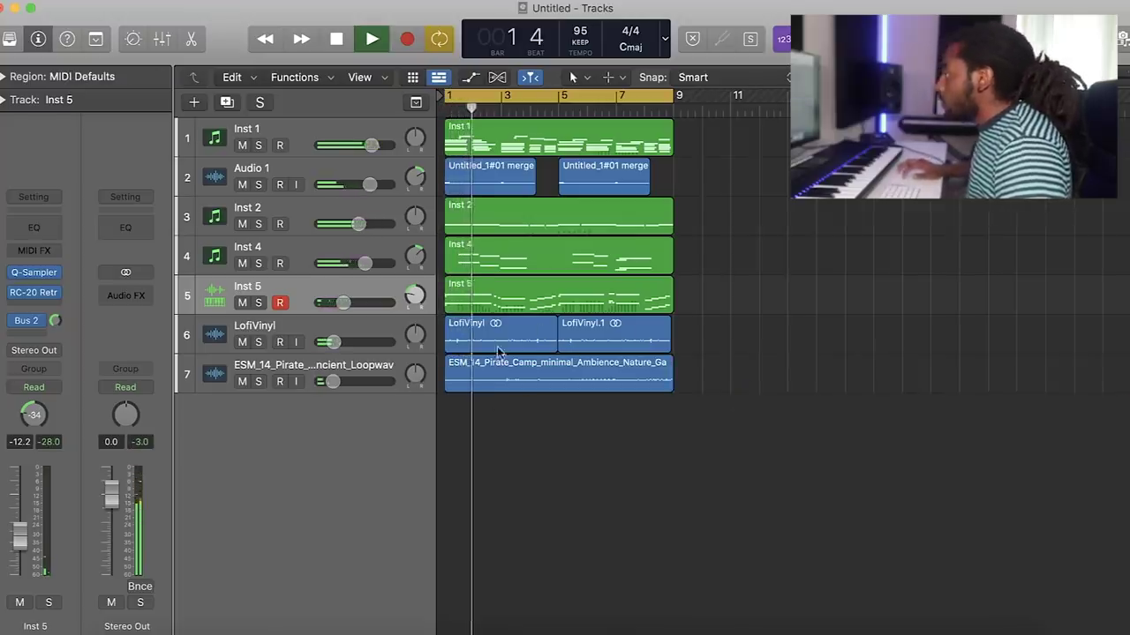
drag(333, 381, 330, 381)
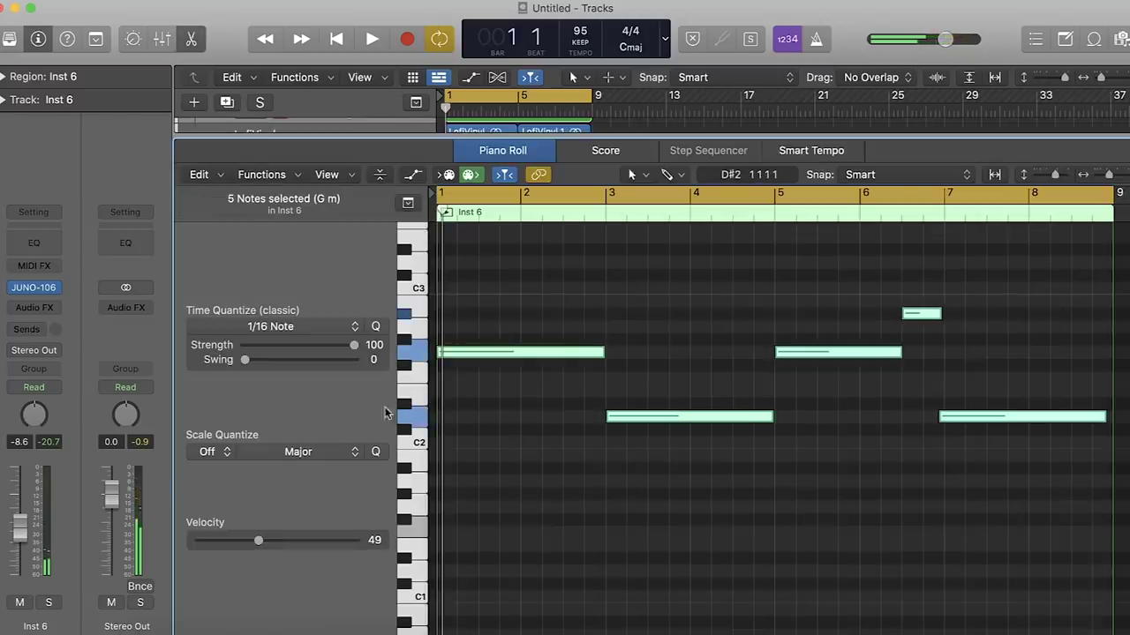
- Play back the loop from bar 1 to hear the Inst 6 notes in context
key(space)
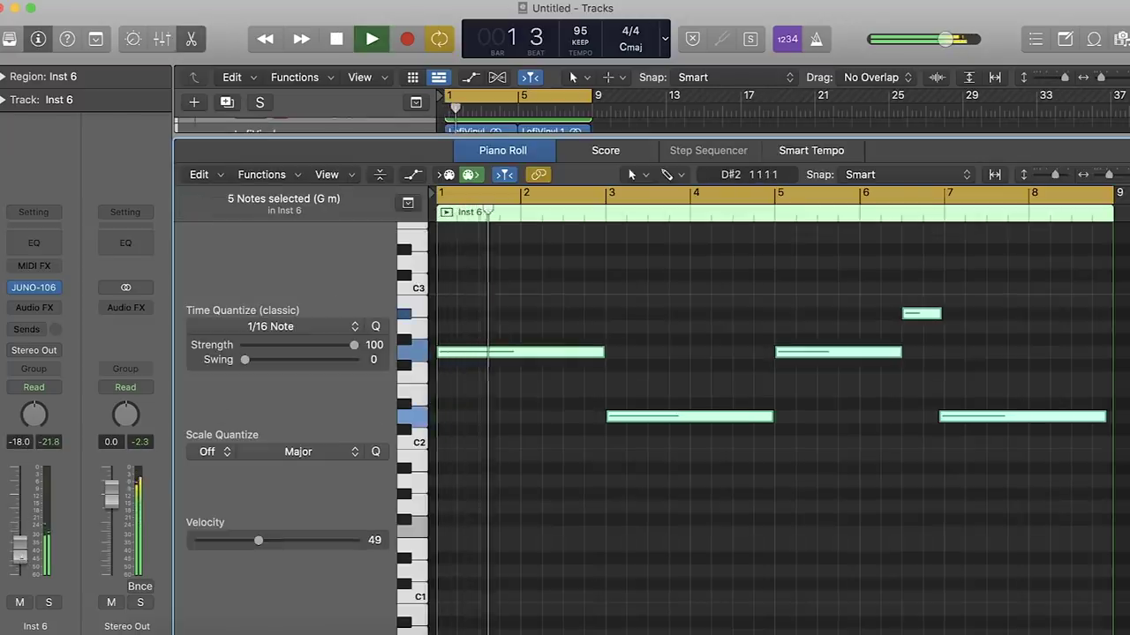